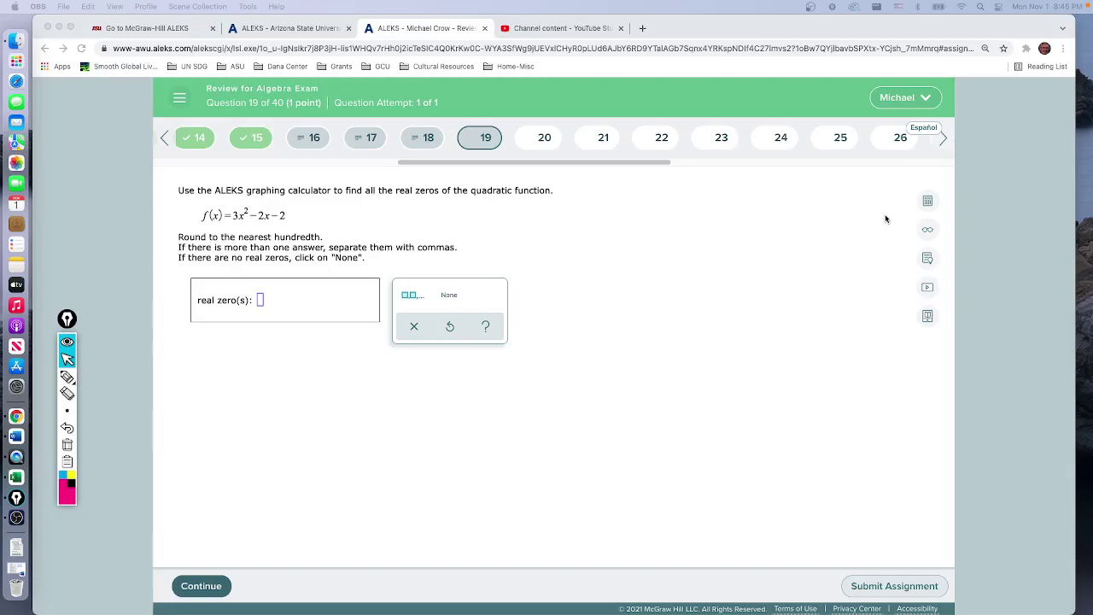
Focus the browser and open ALEKS's graphing calculator beside question 19
click(929, 205)
click(929, 205)
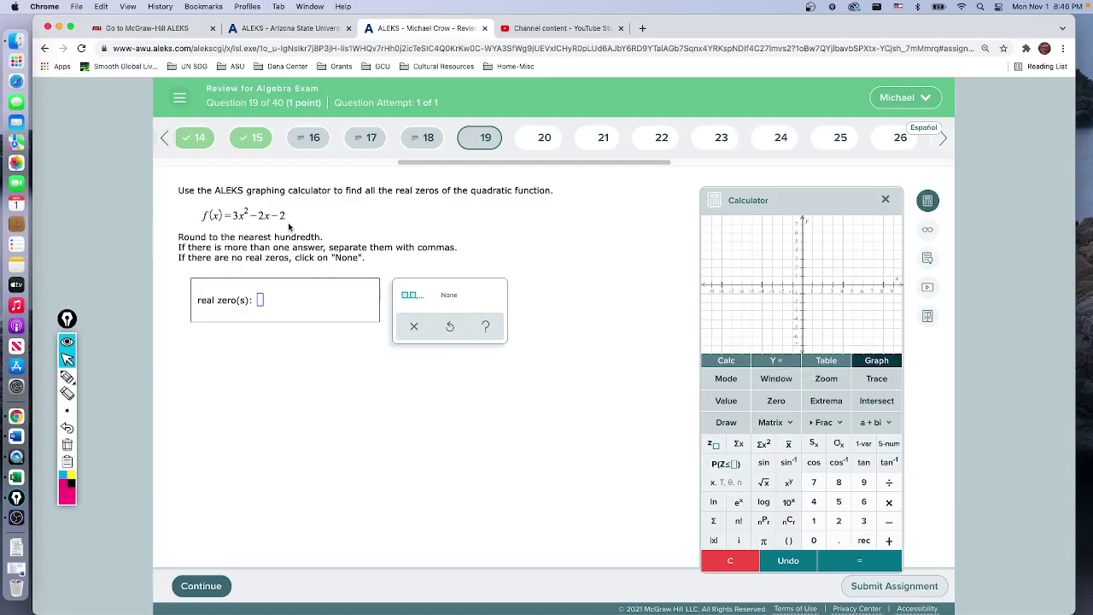
Start the Y1 function as 3x² in the calculator's function list
click(776, 361)
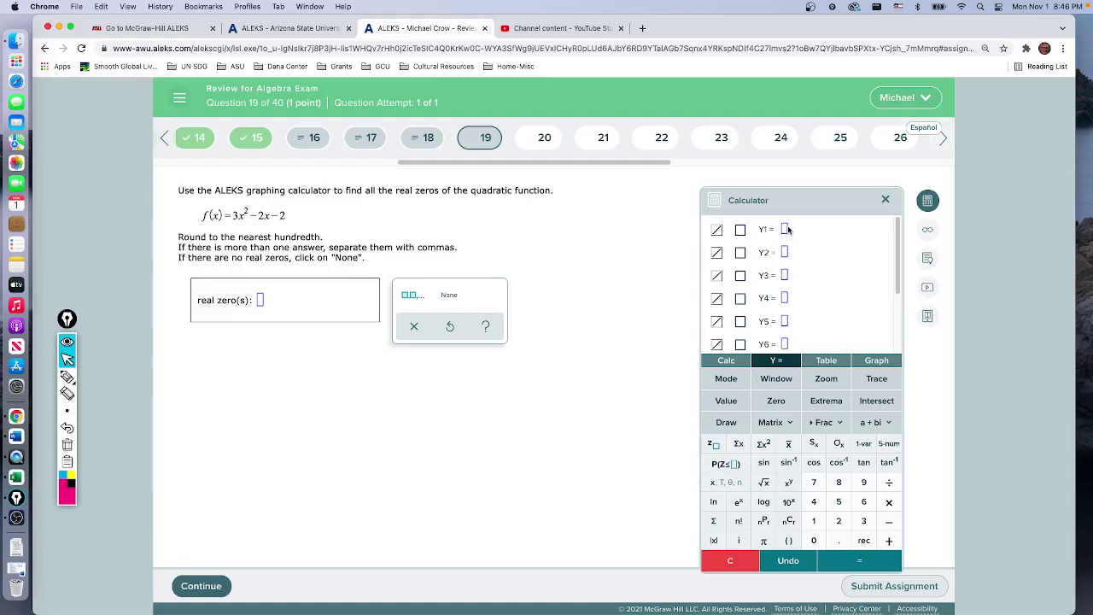
click(861, 522)
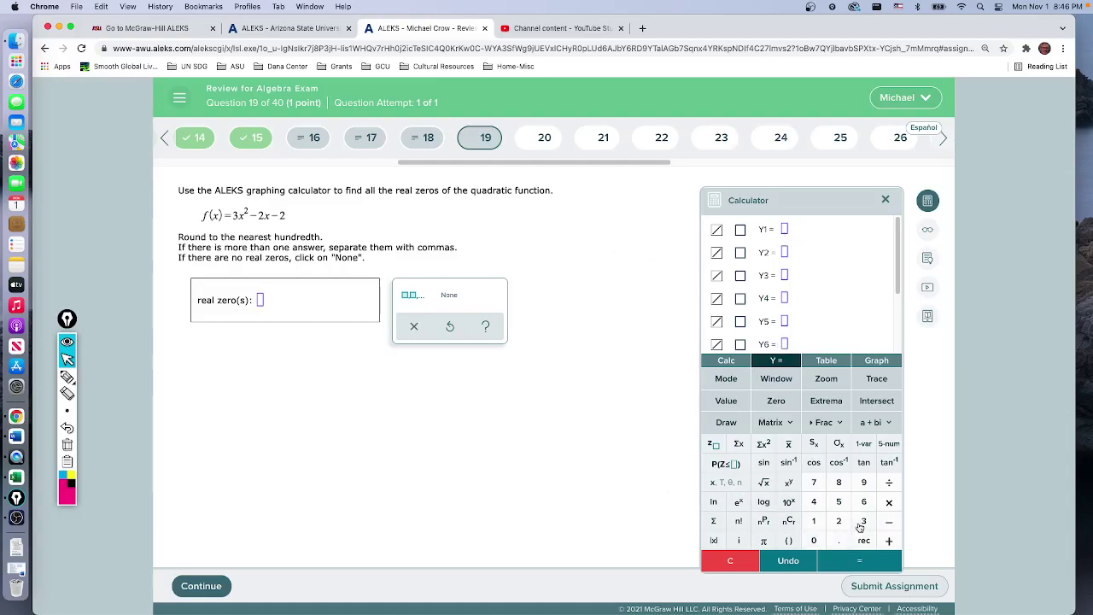
click(718, 484)
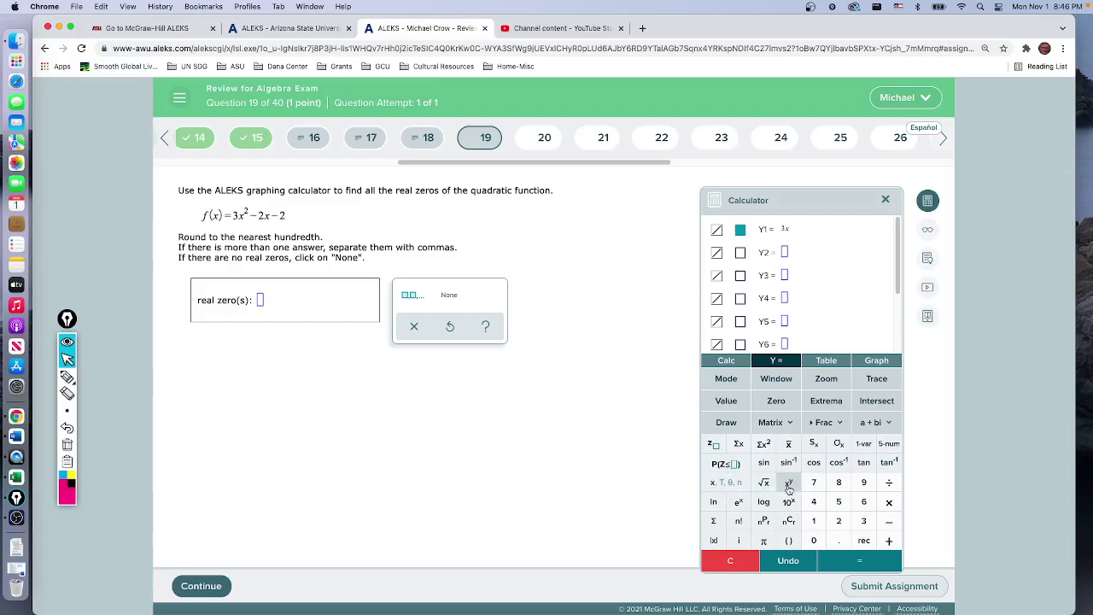
click(790, 485)
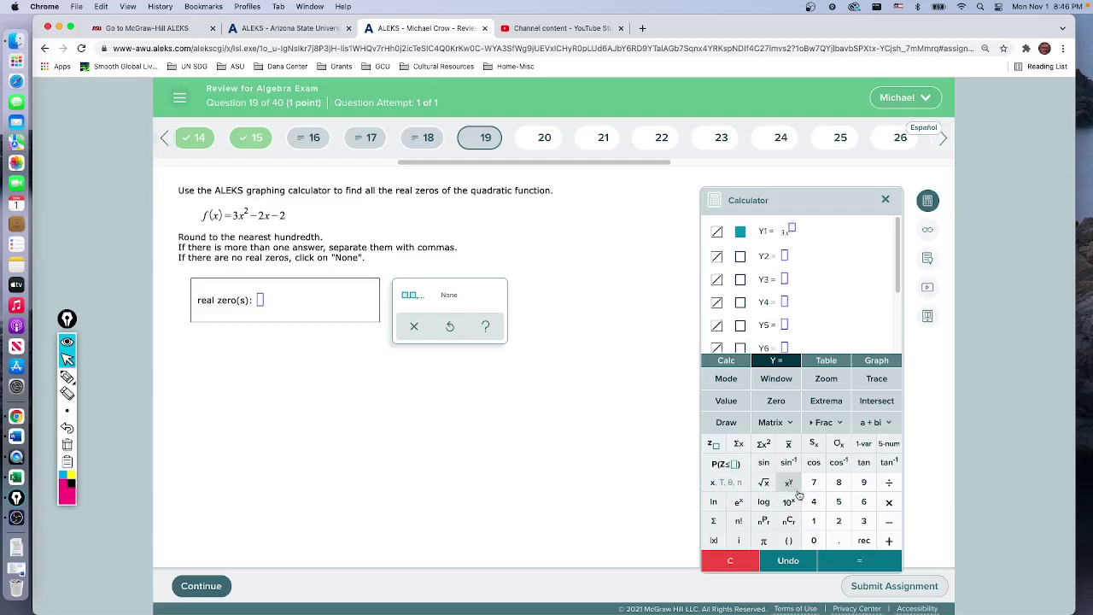
click(839, 523)
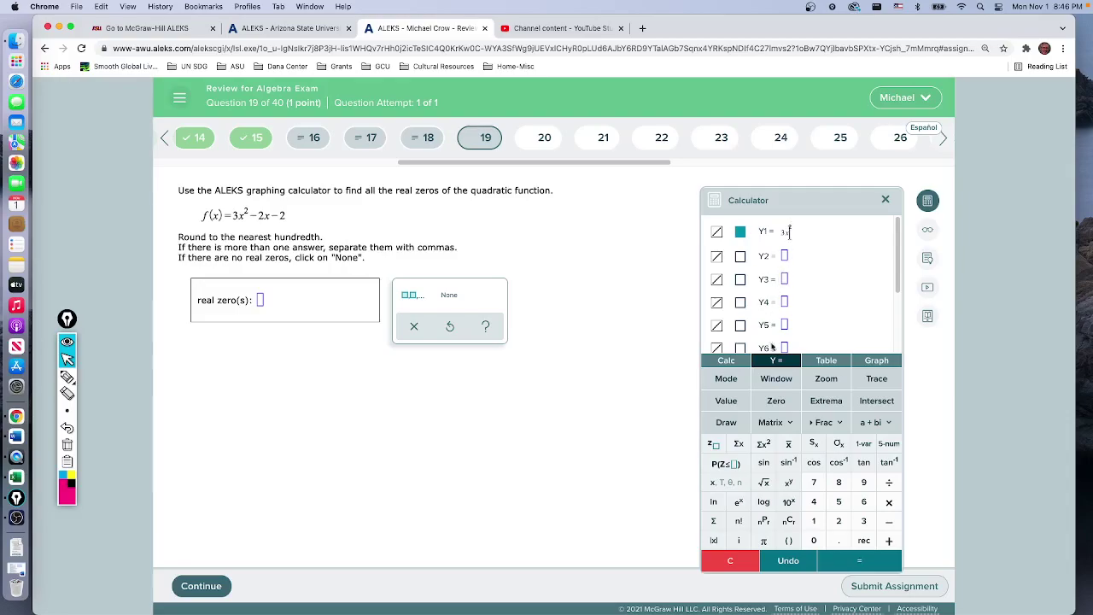
Complete Y1 as 3x² − 2x − 2, removing a stray minus sign
click(892, 528)
key(BackSpace)
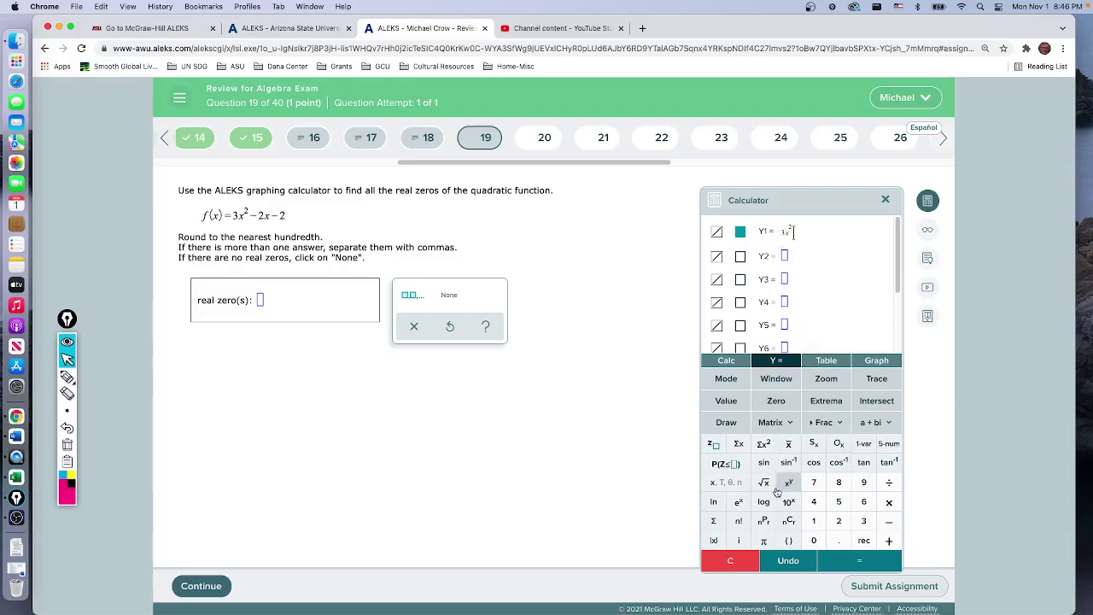
click(888, 522)
click(840, 524)
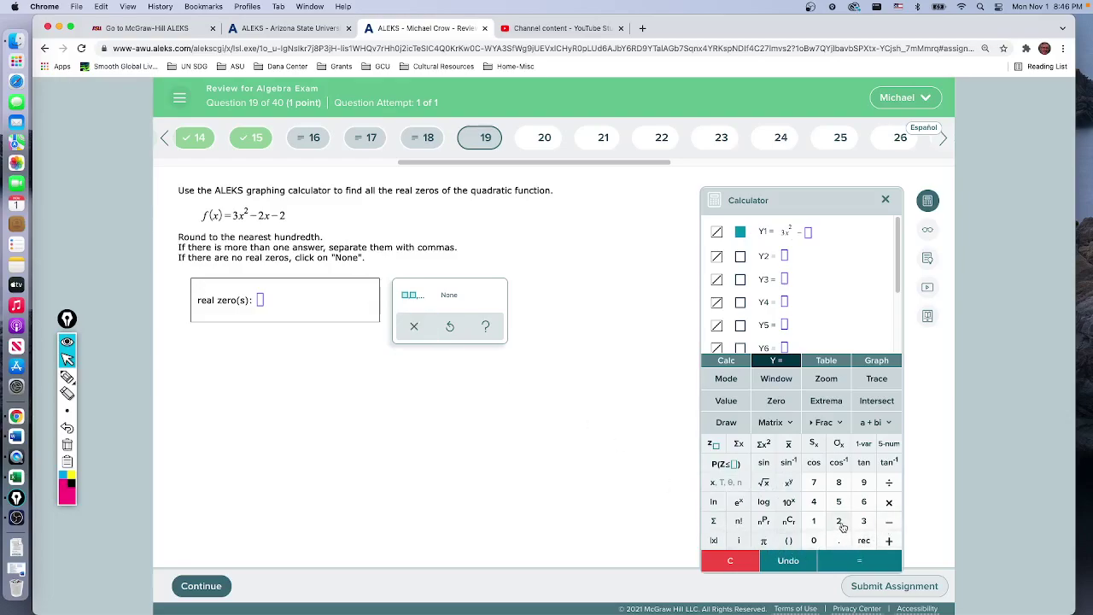
click(719, 485)
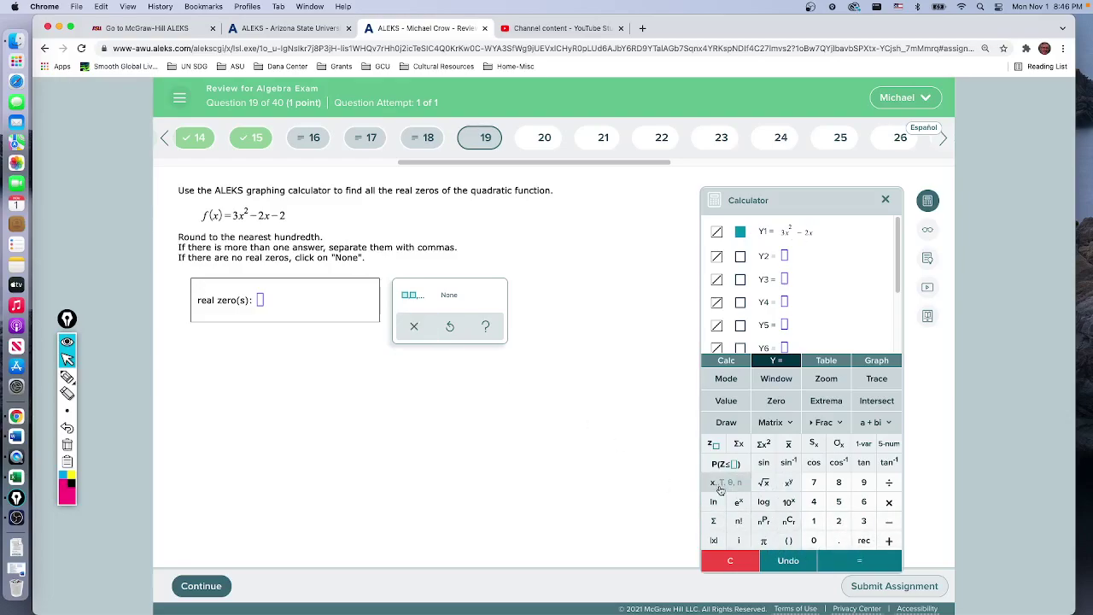
click(888, 521)
click(845, 523)
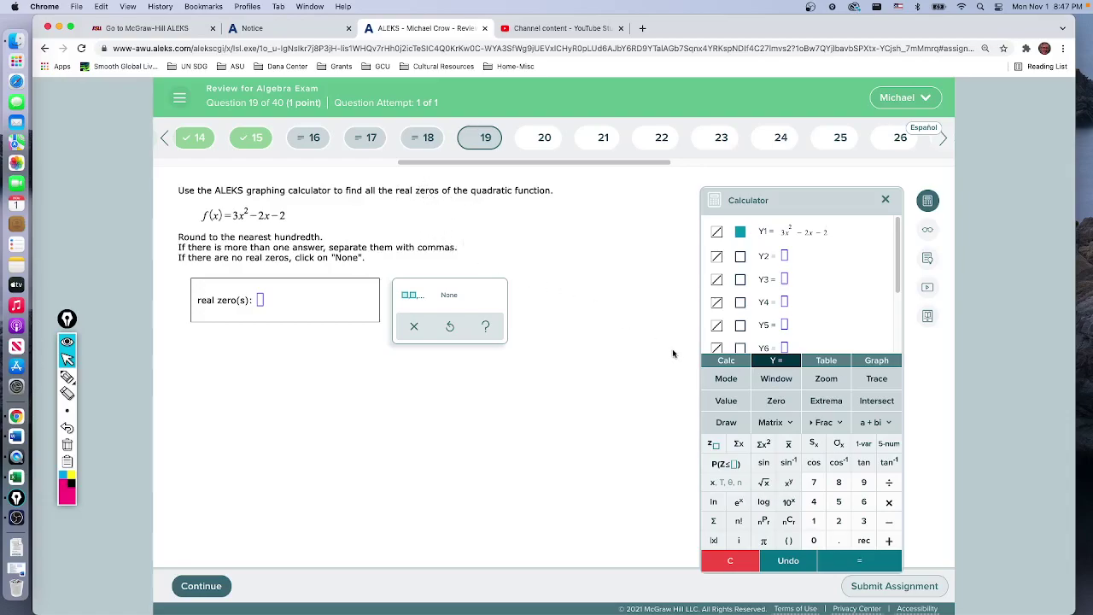
Graph Y1, zooming in twice and out once so both x-intercepts show
click(877, 359)
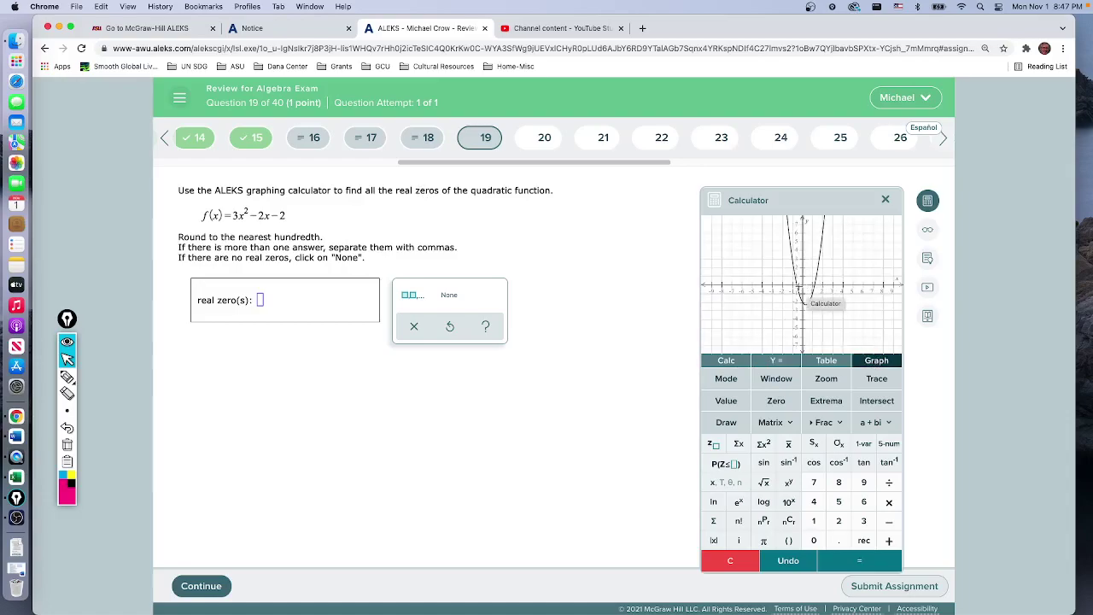
click(825, 378)
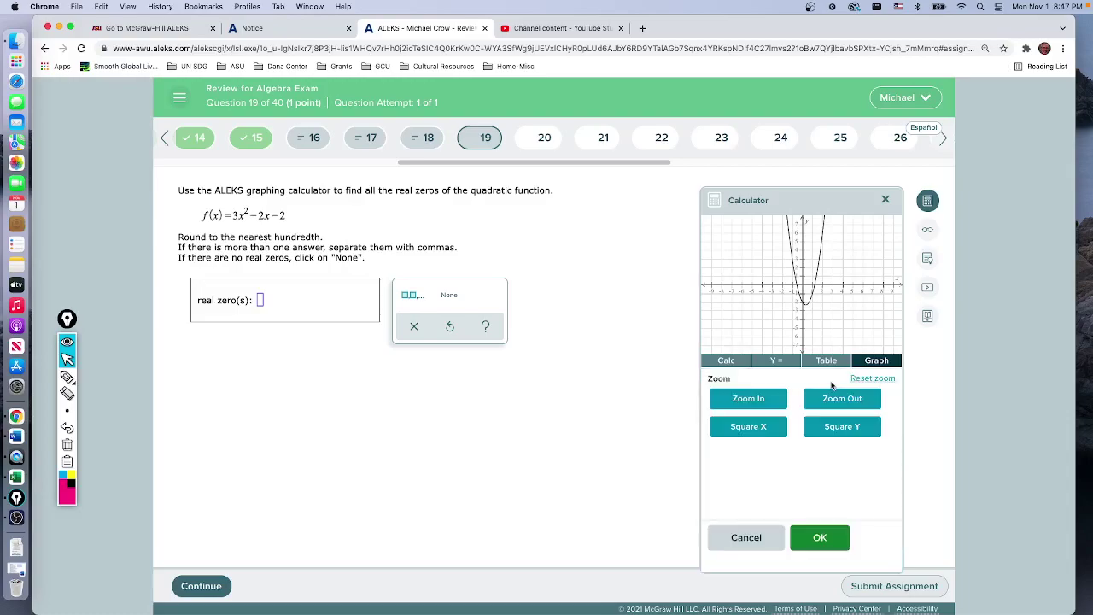
click(730, 403)
click(731, 406)
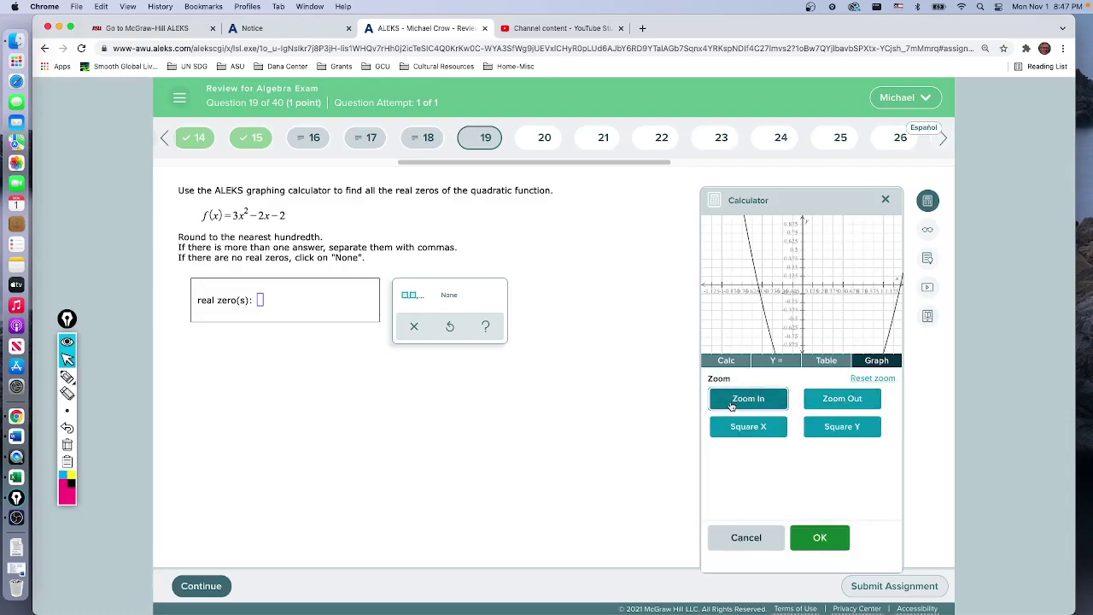
click(819, 397)
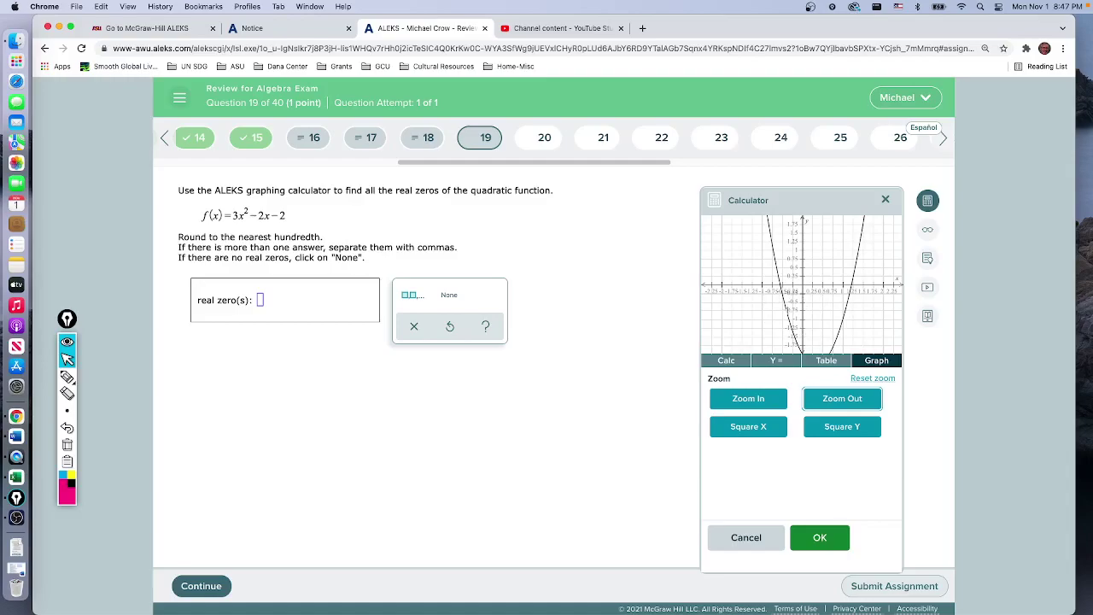
click(818, 535)
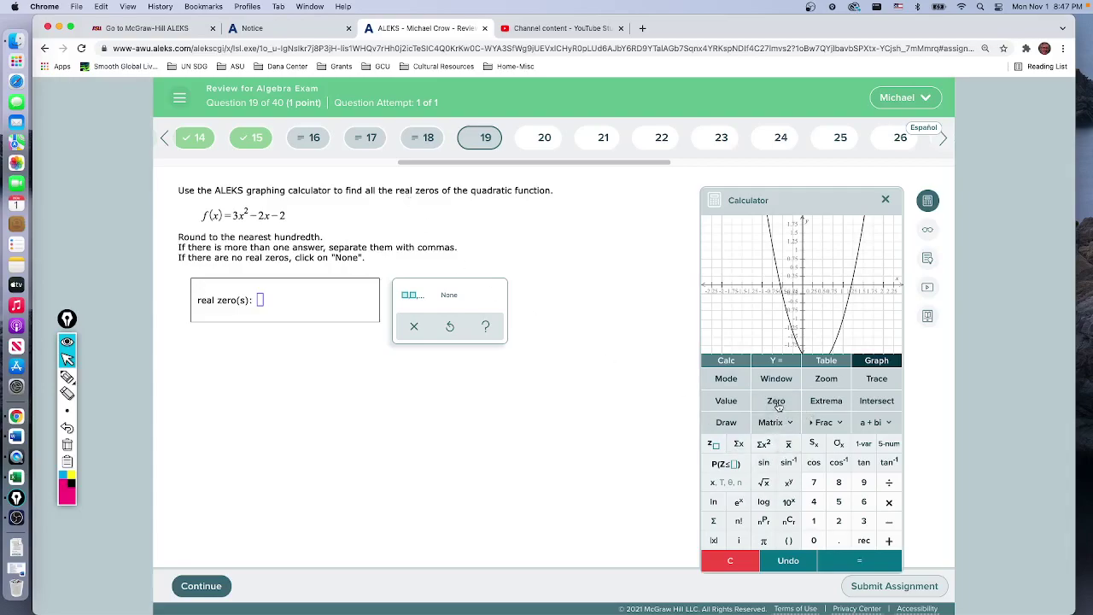
Find the left zero (≈ −0.5486) with the Zero tool and enter '−0.55,' as the first answer
click(776, 406)
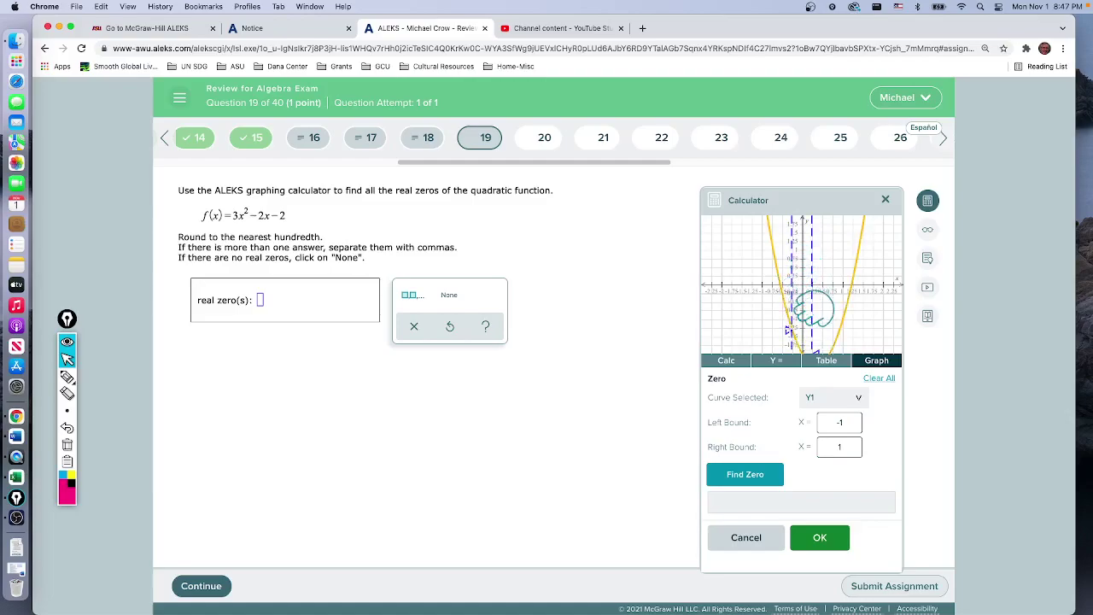
drag(801, 264, 783, 307)
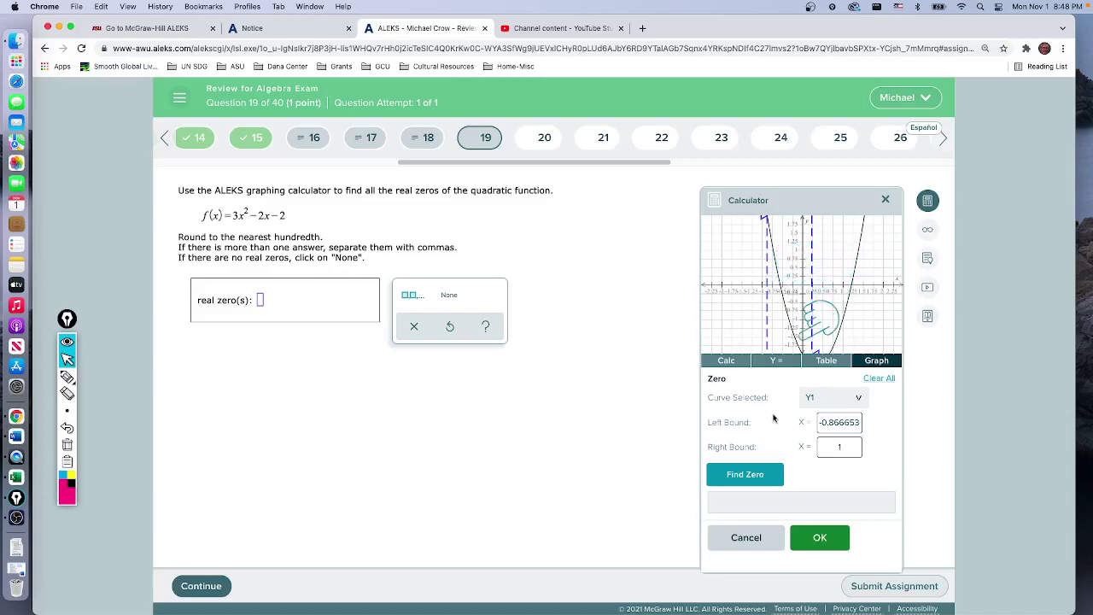
click(755, 479)
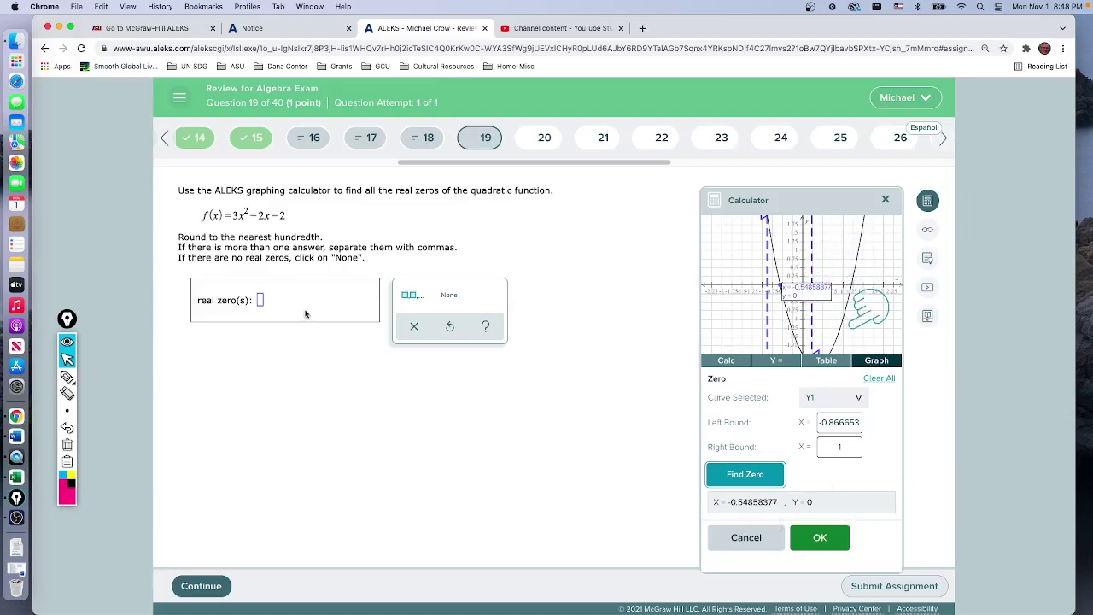
click(261, 302)
text(-)
text(0.)
text(5)
text(5)
text(,)
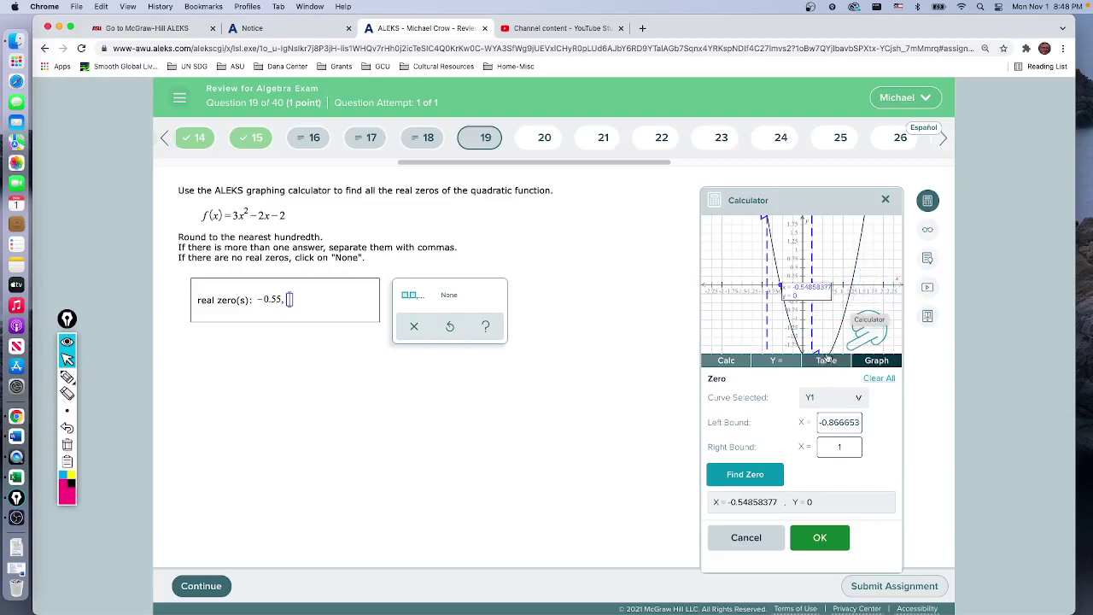
Find the right zero (≈ 1.2153) between new bounds and add 1.22 as the second answer
drag(885, 331, 864, 352)
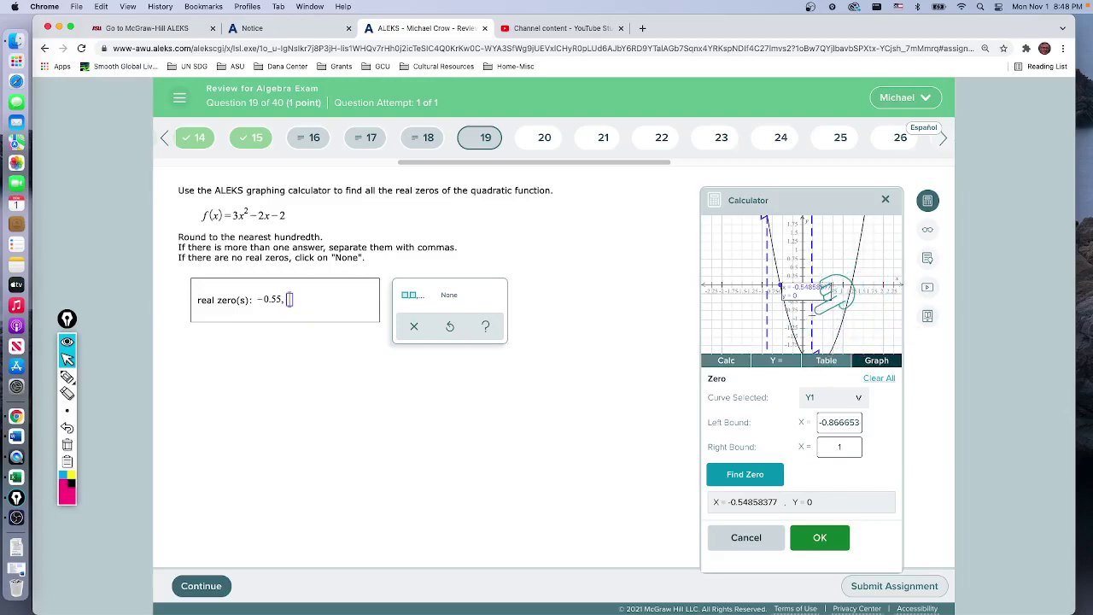
drag(812, 317, 864, 350)
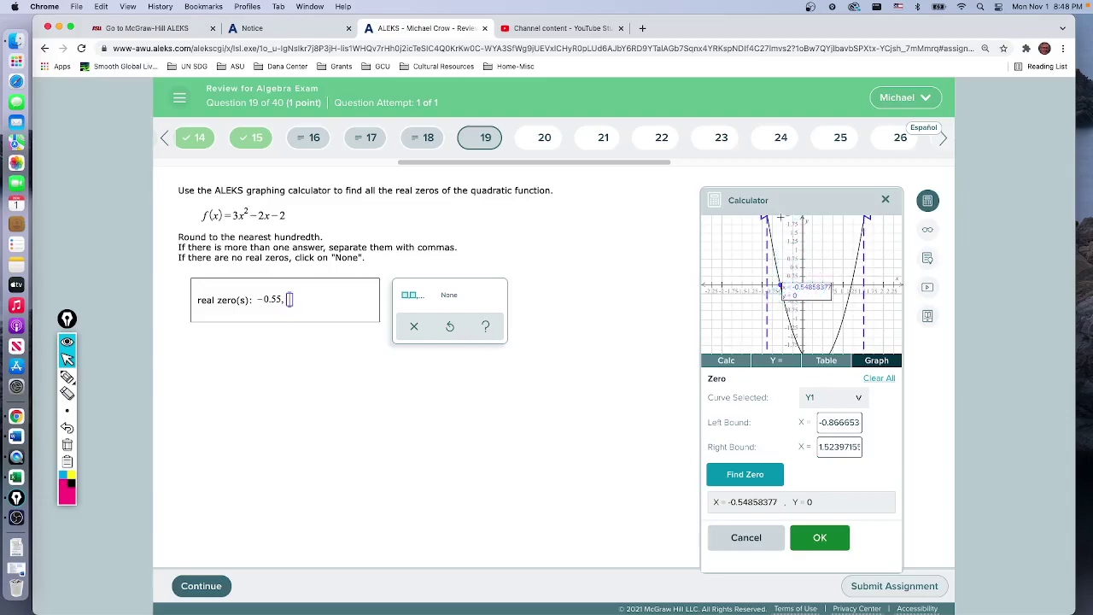
drag(765, 220, 859, 238)
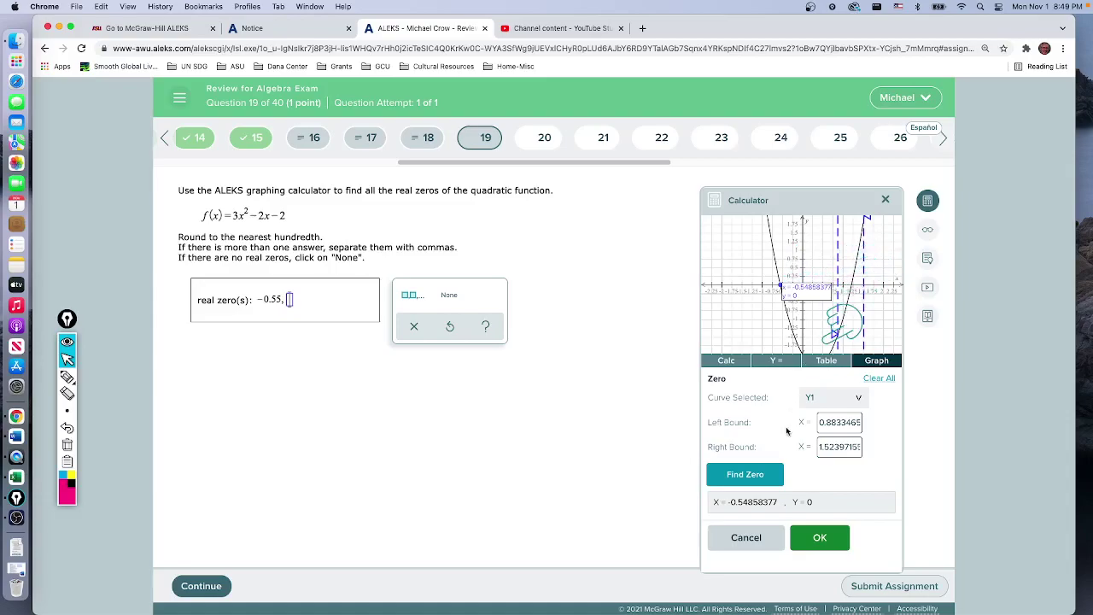
click(756, 478)
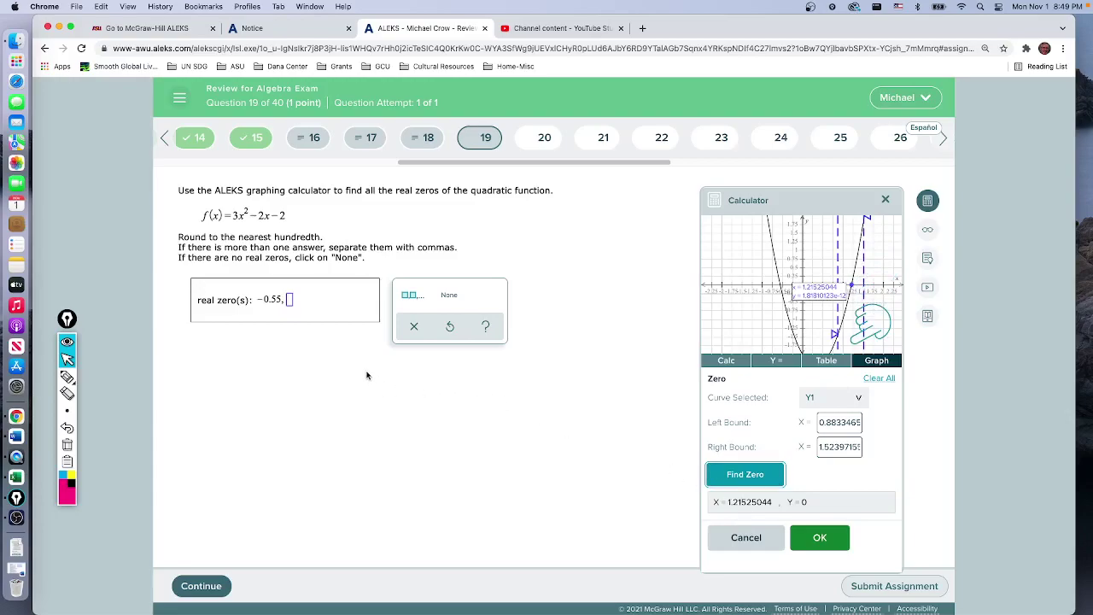
click(290, 300)
text(1.22)
click(811, 539)
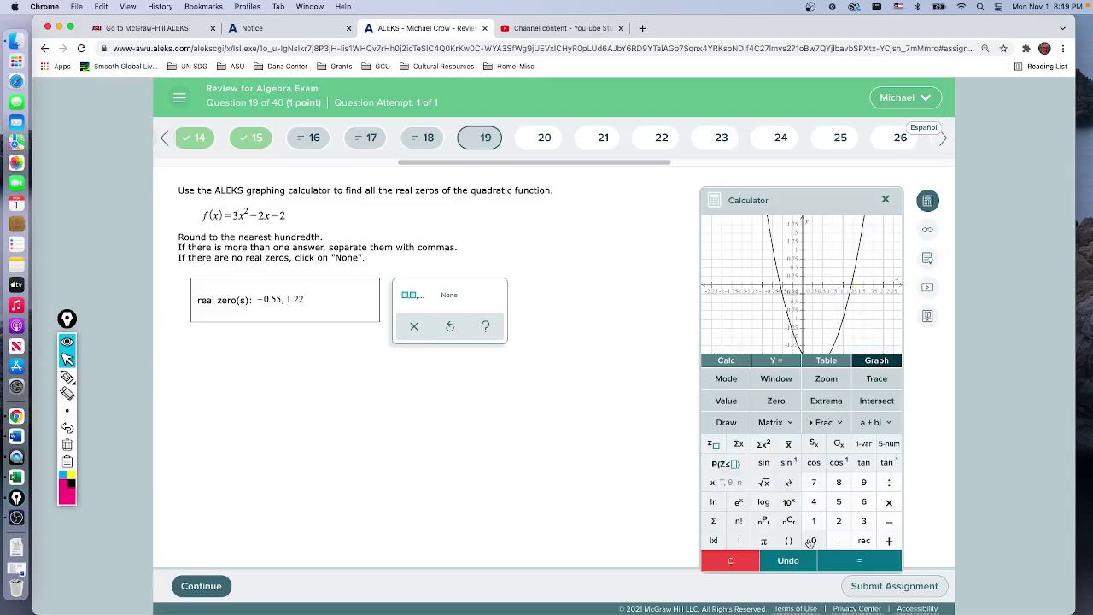